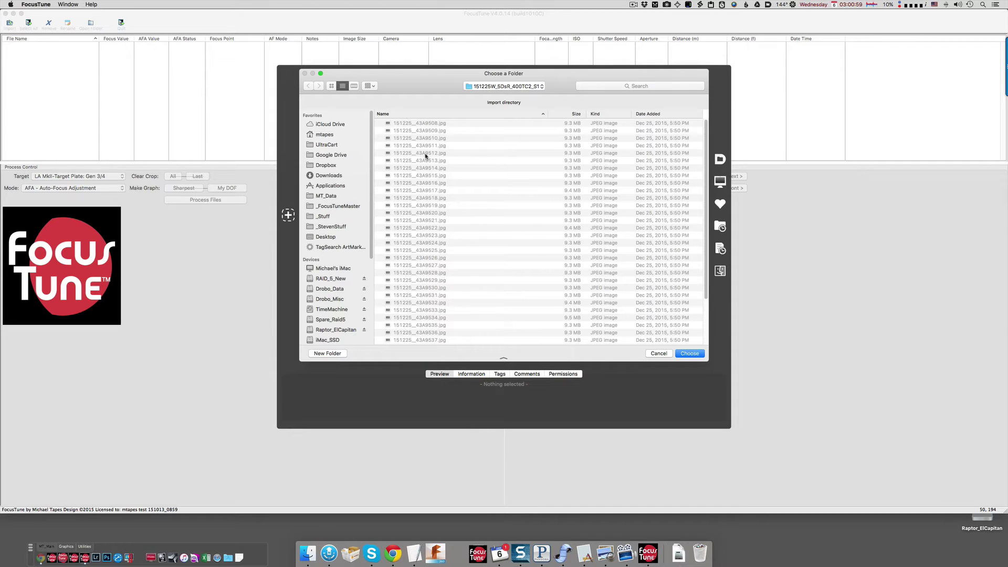
- Import the test images from the folder 151225W_5DsR_400TC2_S1 inside FT_409
left_click(473, 88)
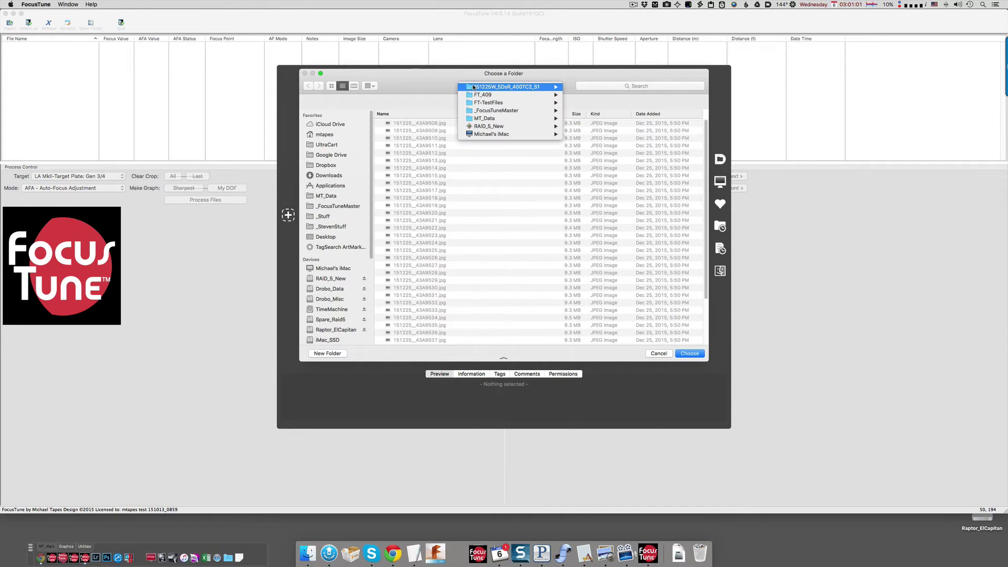
mouse_move(507, 95)
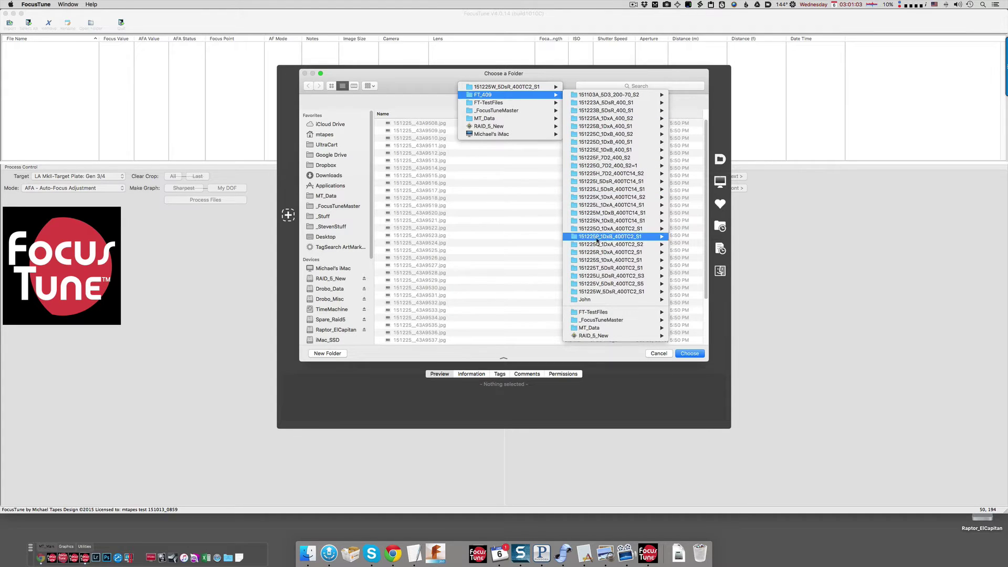
left_click(599, 292)
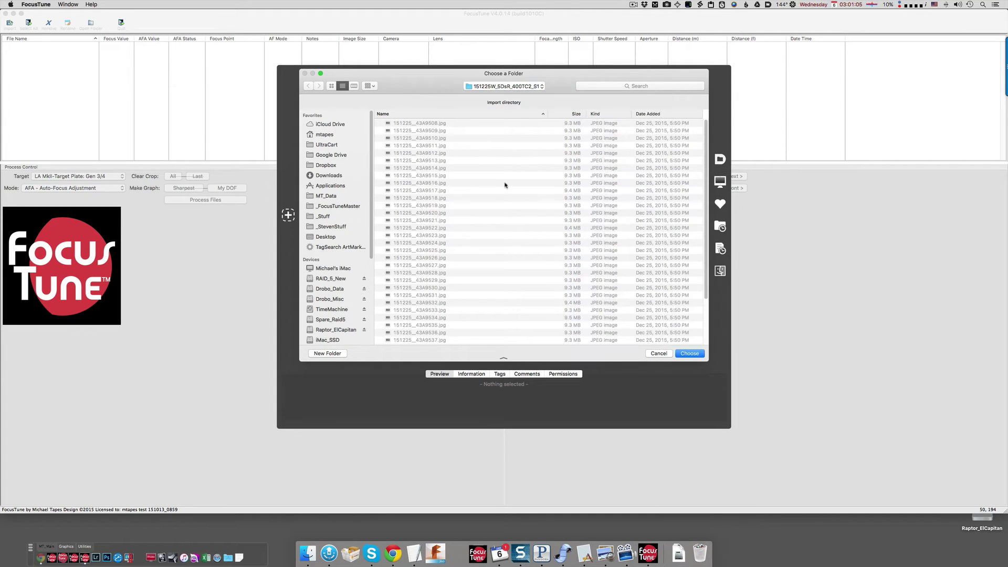
left_click(687, 355)
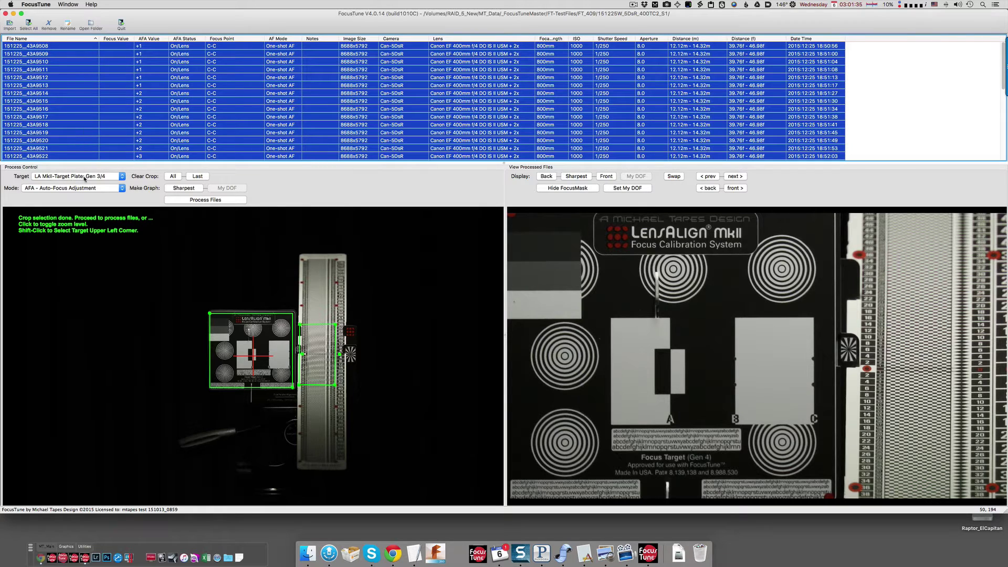
- Check that the target is LA MkII-Target Plate: Gen 3/4 and the mode is AFA - Auto-Focus Adjustment
left_click(85, 178)
left_click(85, 178)
left_click(86, 189)
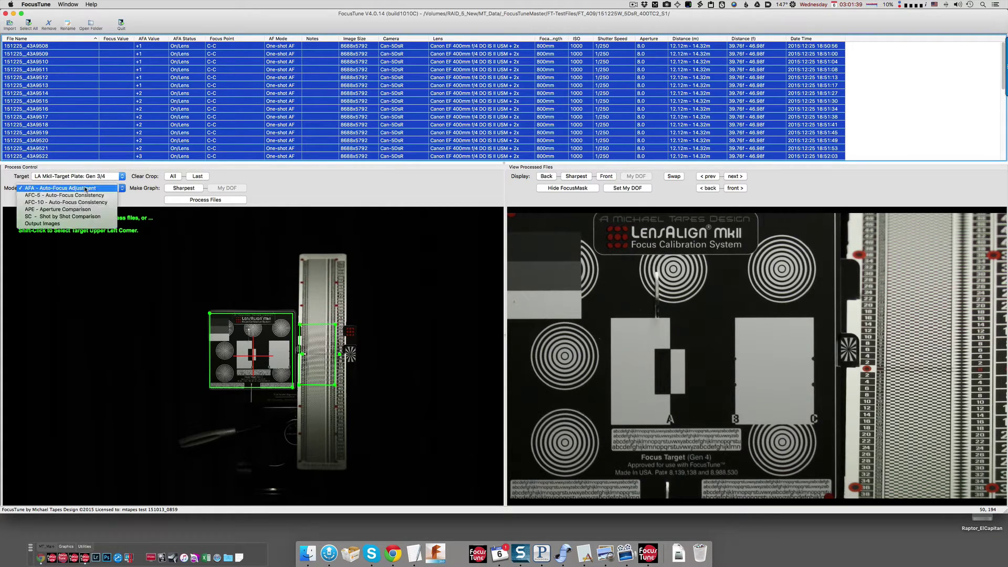
left_click(86, 189)
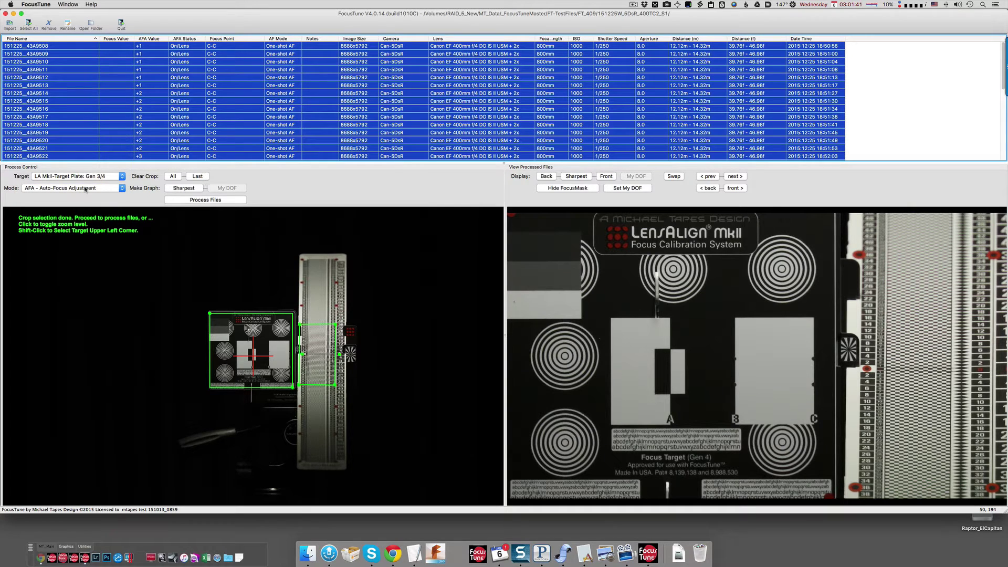
- Clear all existing crop points from the sample image
left_click(171, 270)
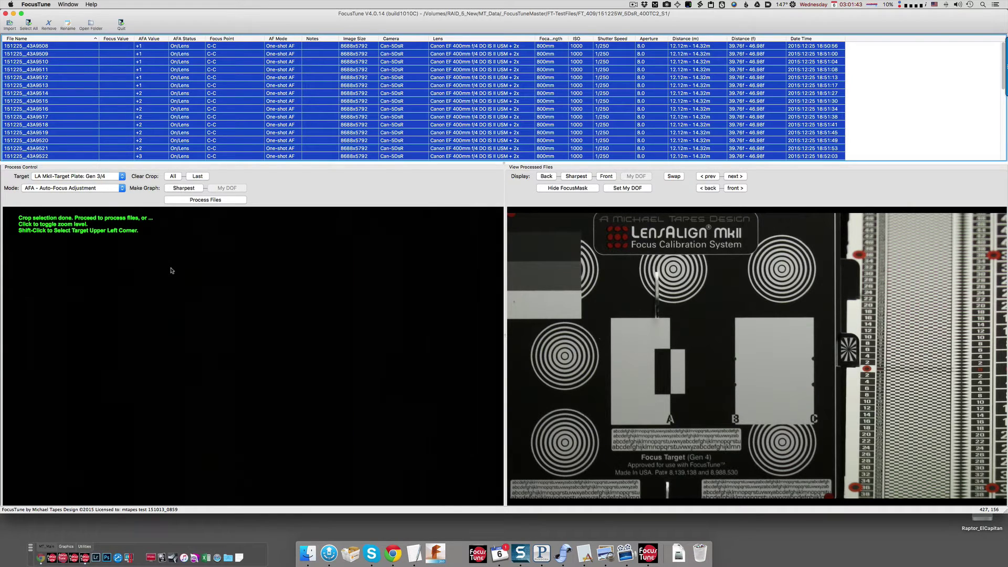
left_click(174, 177)
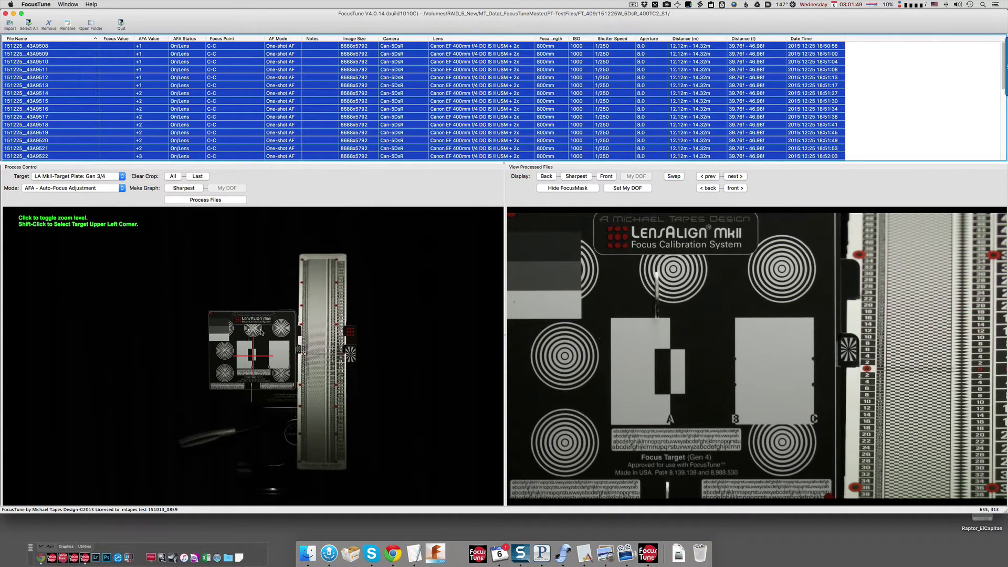
left_click(241, 315)
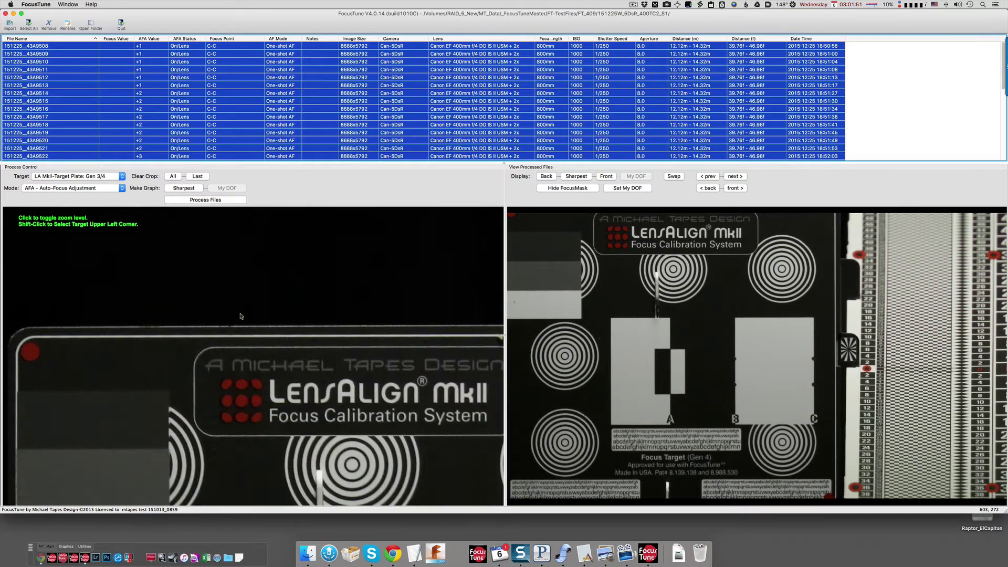
left_click(241, 315)
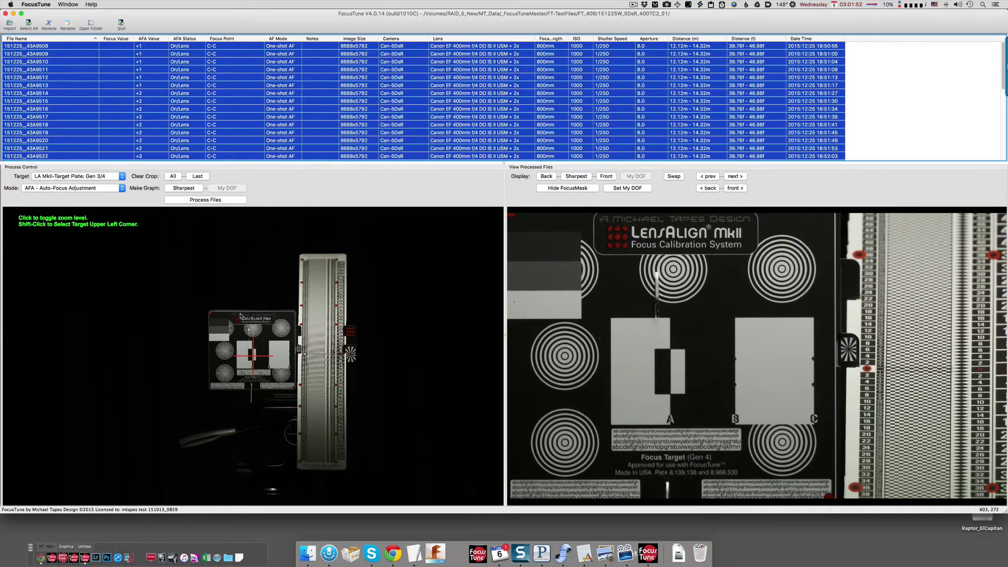
left_click(212, 317)
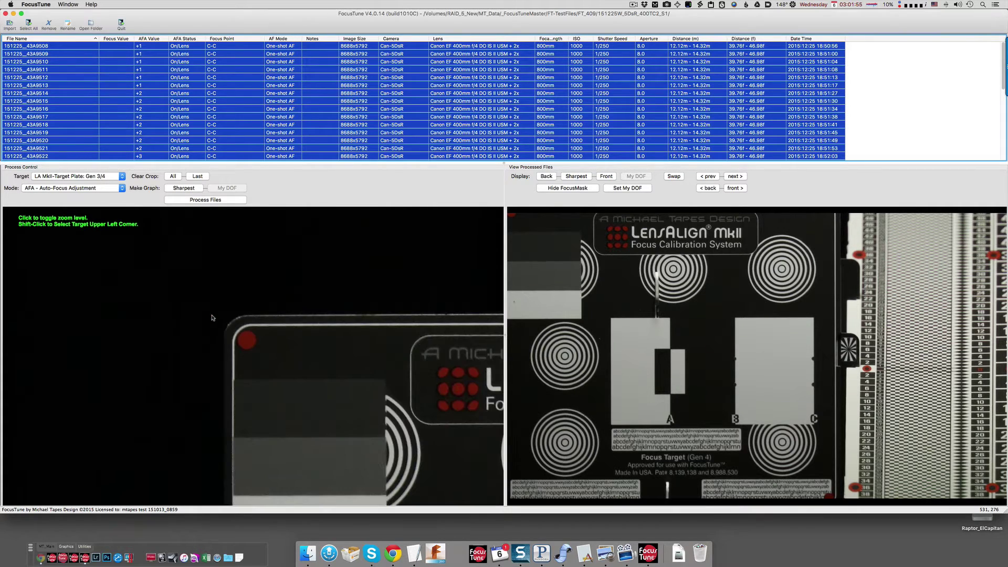
left_click(212, 318, "shift")
left_click(292, 390)
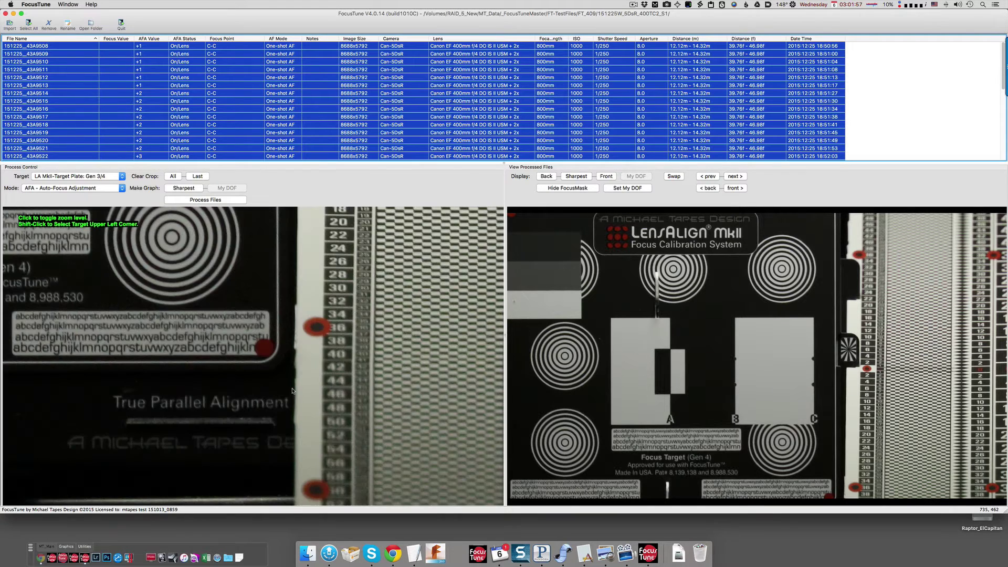
left_click(292, 390)
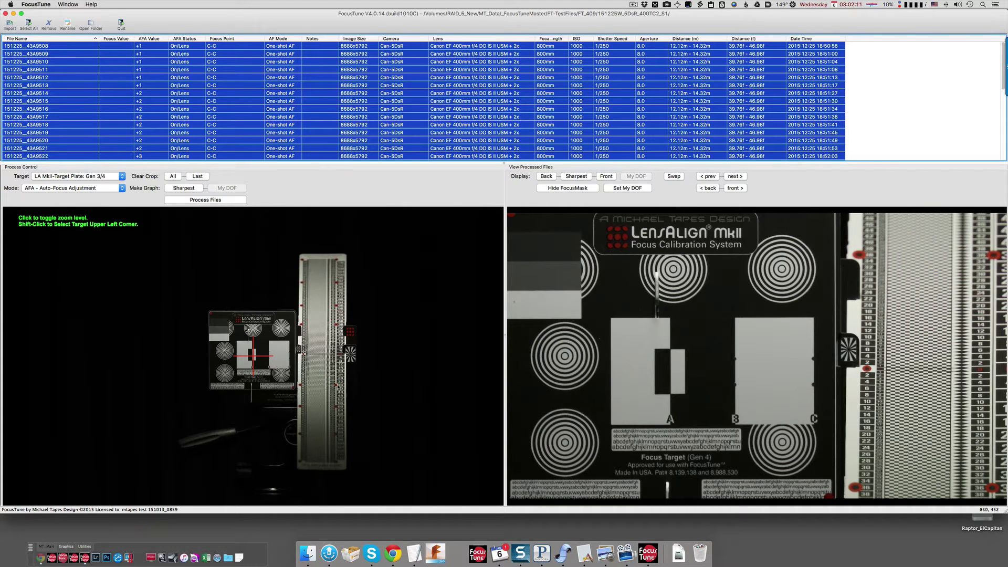
- Mark the target plate's upper-left and lower-right corners at the centres of their red dots
left_click(215, 320)
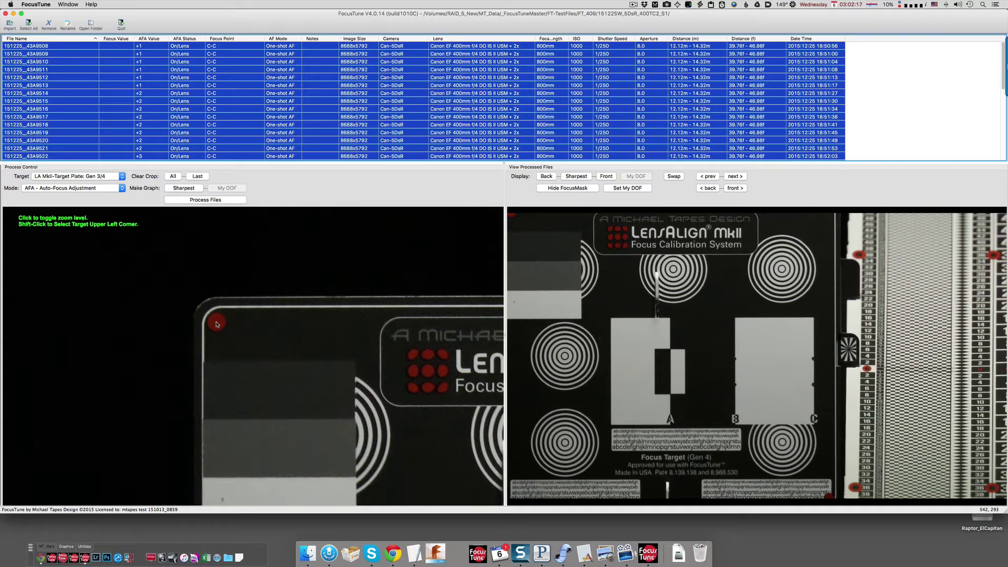
left_click(216, 324, "shift")
left_click(216, 324)
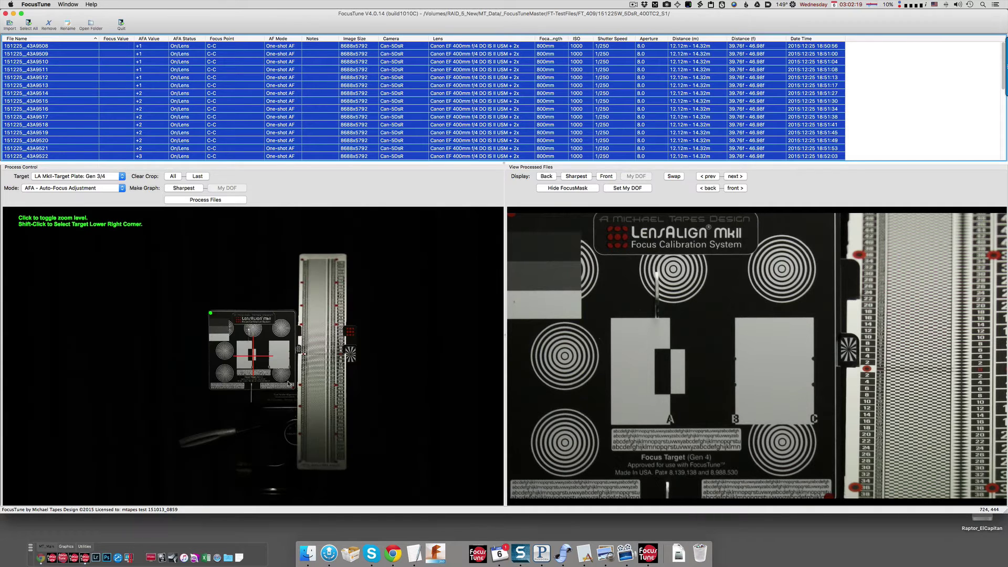
left_click(288, 385)
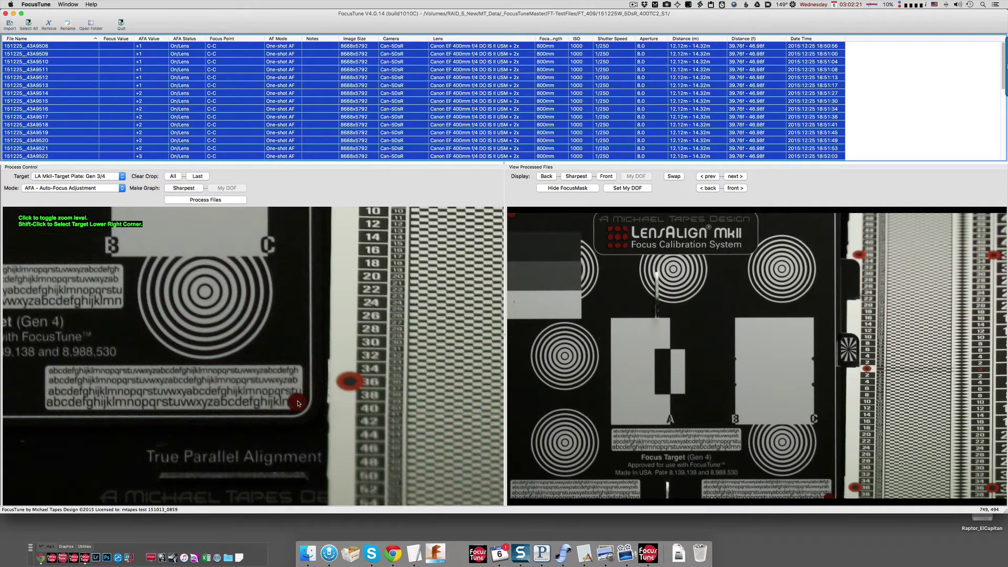
left_click(297, 403, "shift")
left_click(297, 403)
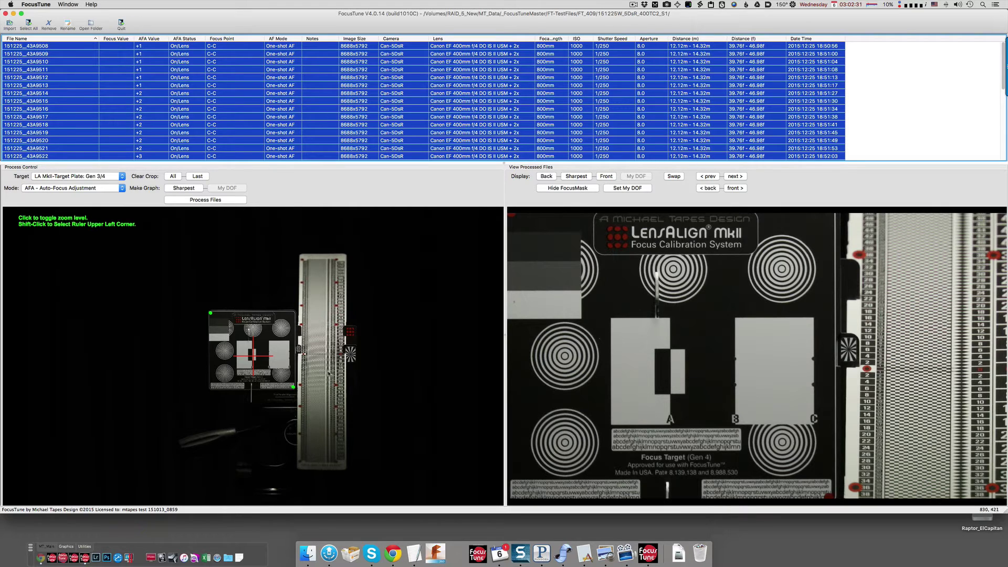
- Mark the ruler's upper-left and upper-right corners on the red dots at the upper 36 line
left_click(318, 330)
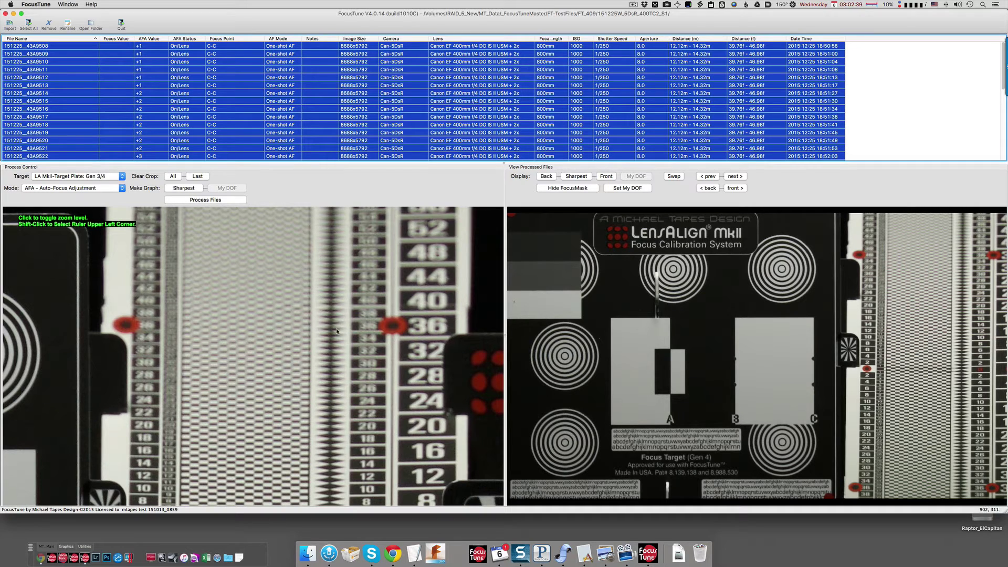
left_click(251, 330)
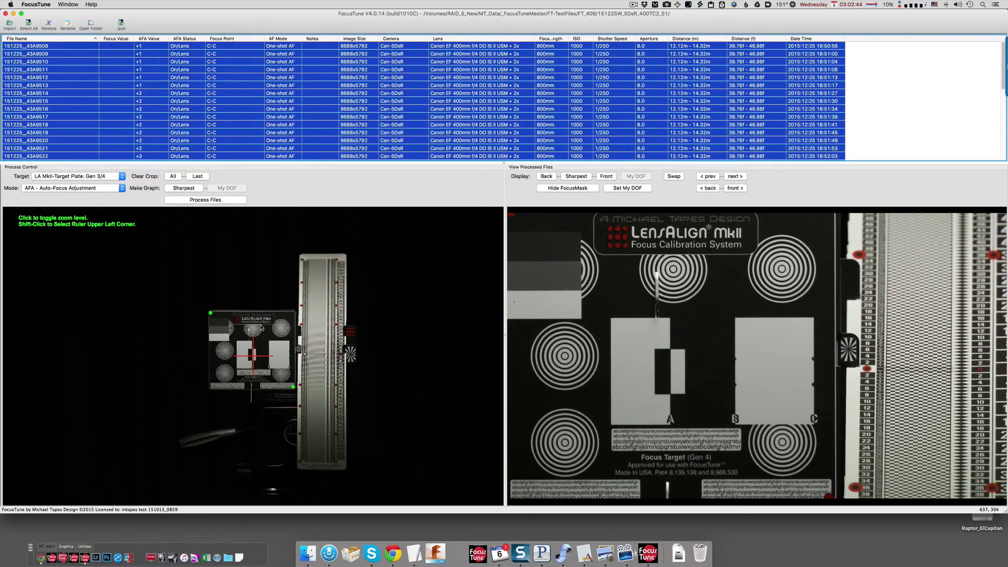
left_click(320, 340)
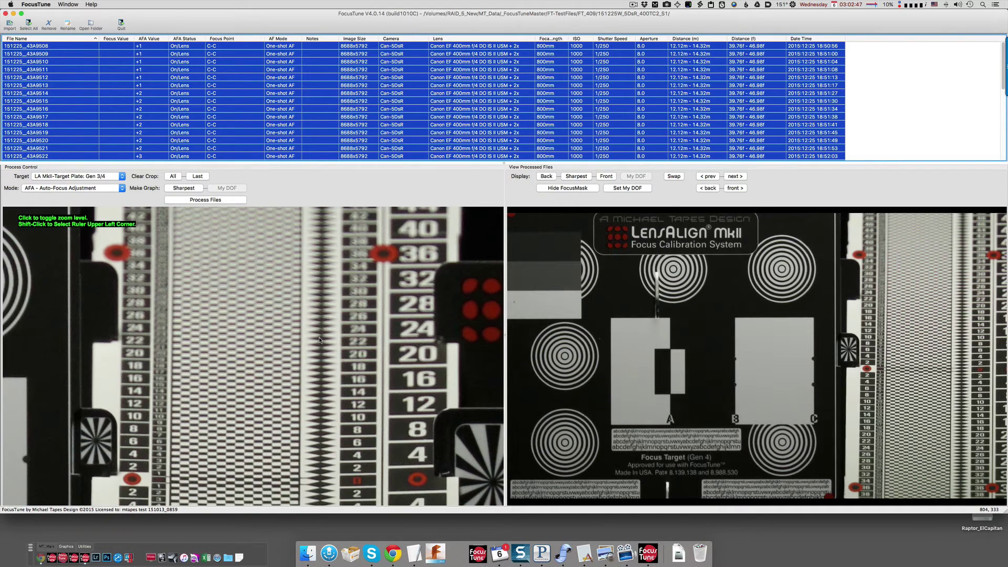
left_click(116, 253, "shift")
left_click(384, 254, "shift")
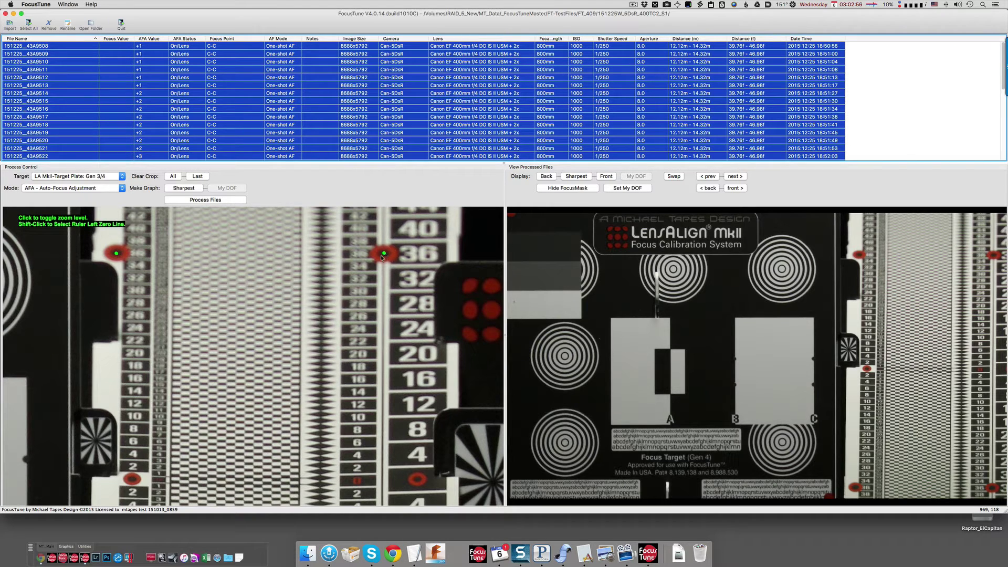
- Mark the left and right ends of the ruler's zero line on their red dots
left_click(132, 480)
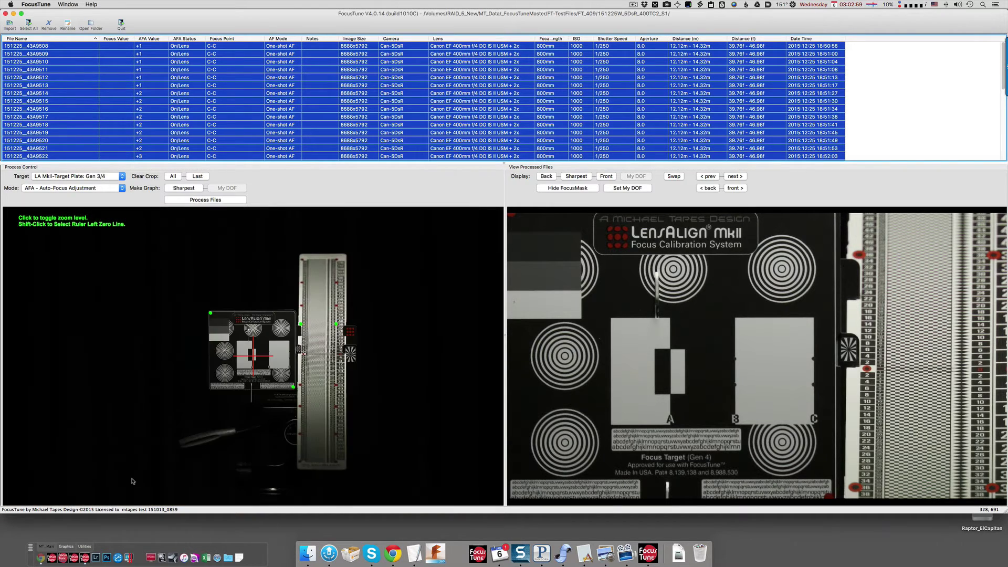
left_click(307, 363)
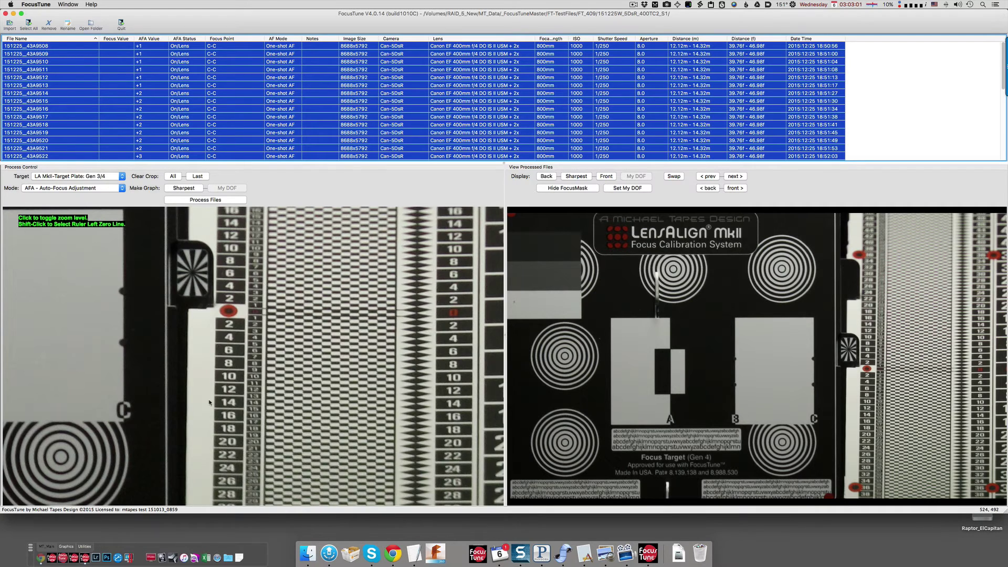
left_click(229, 313, "shift")
left_click(451, 313)
left_click(347, 357)
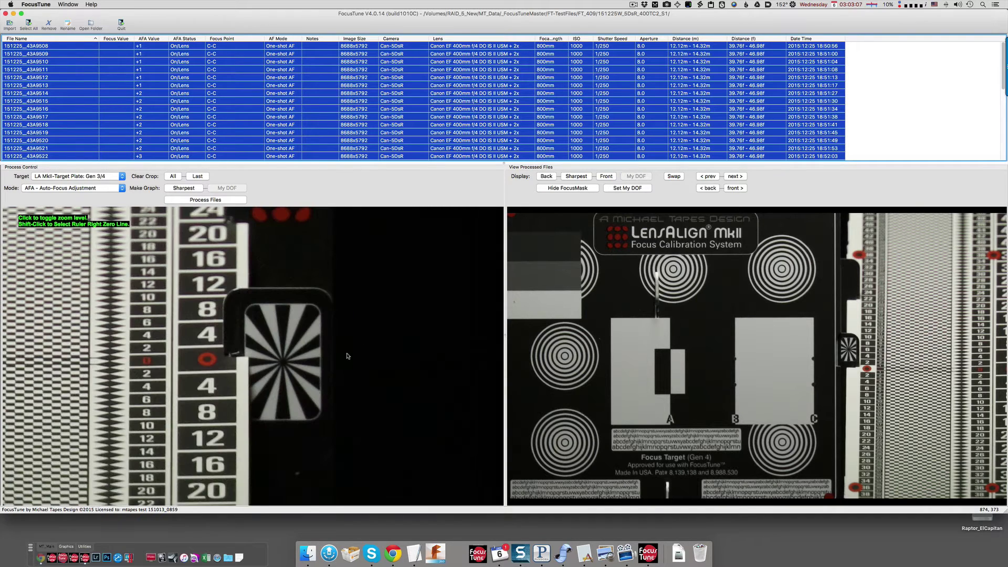
left_click(208, 360, "shift")
left_click(208, 361)
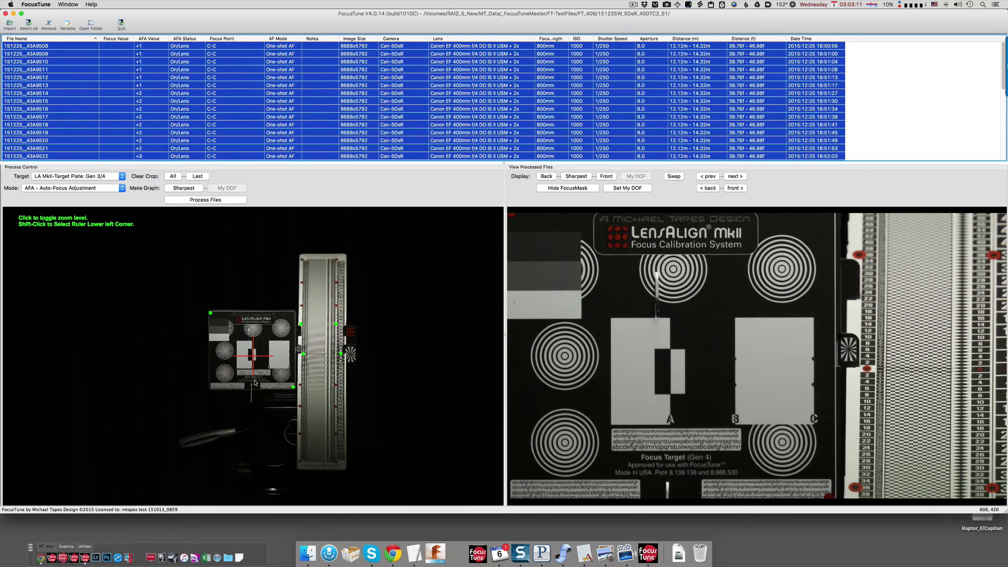
- Mark the ruler's lower-left and lower-right corners on the red dots at the lower 36 line
left_click(322, 389)
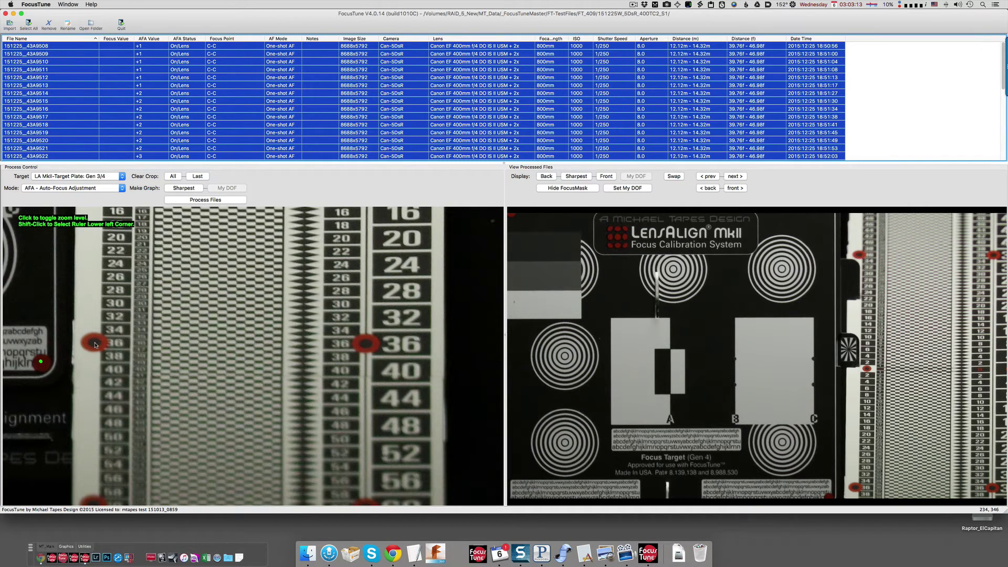
left_click(95, 344, "shift")
left_click(366, 345, "shift")
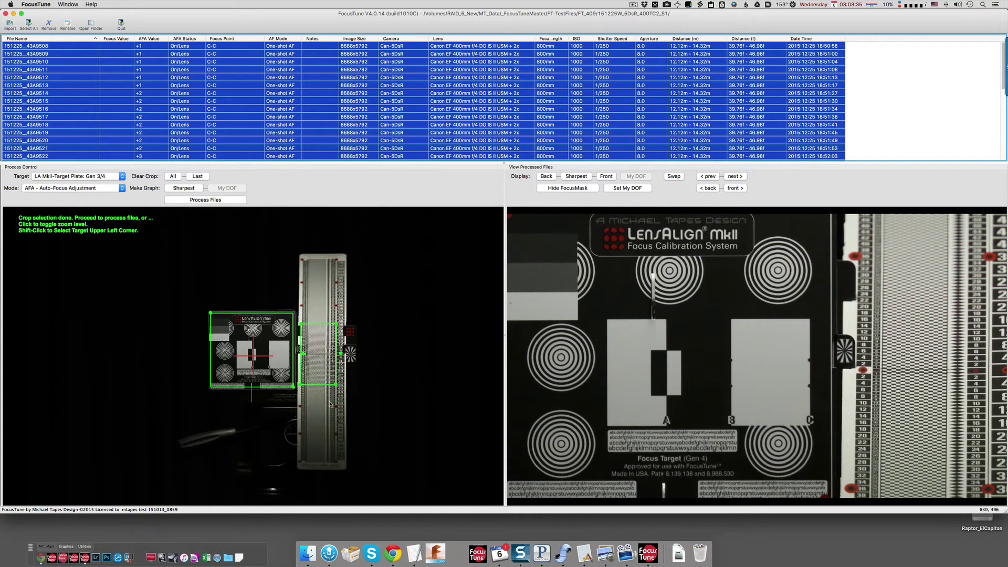
- Inspect the red focus-point cross on the target plate up close and start processing the selected files
left_click(250, 358)
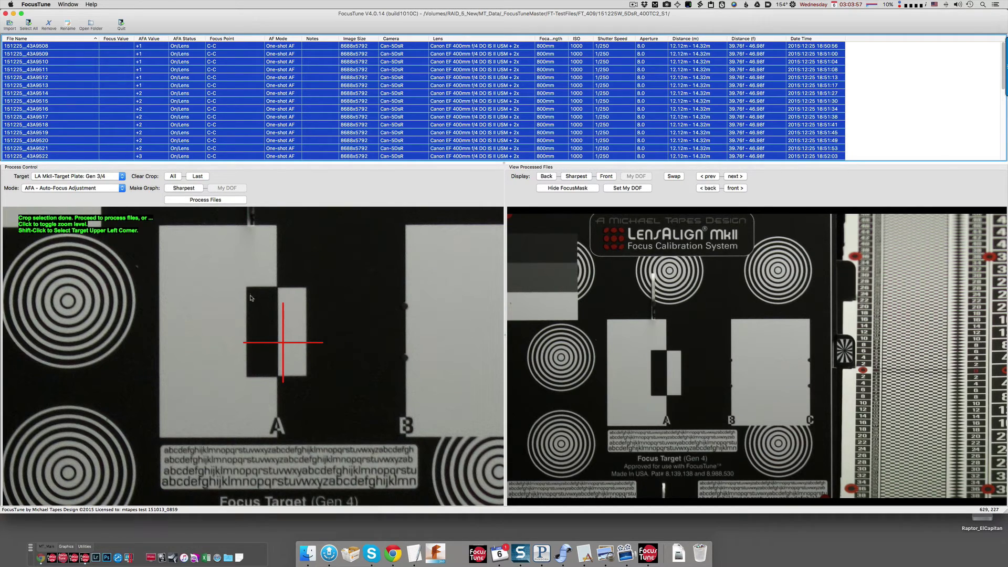
left_click(337, 317)
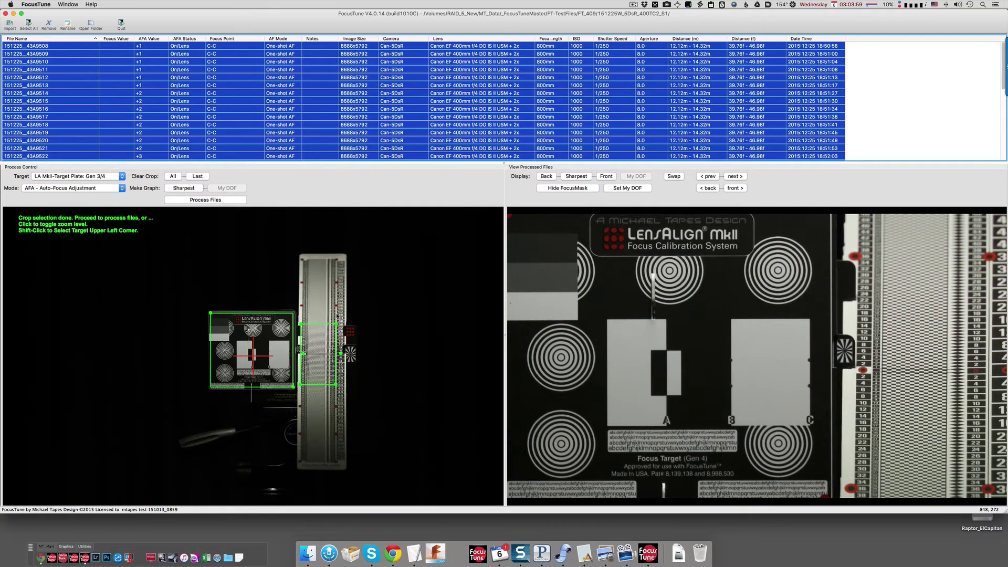
left_click(195, 200)
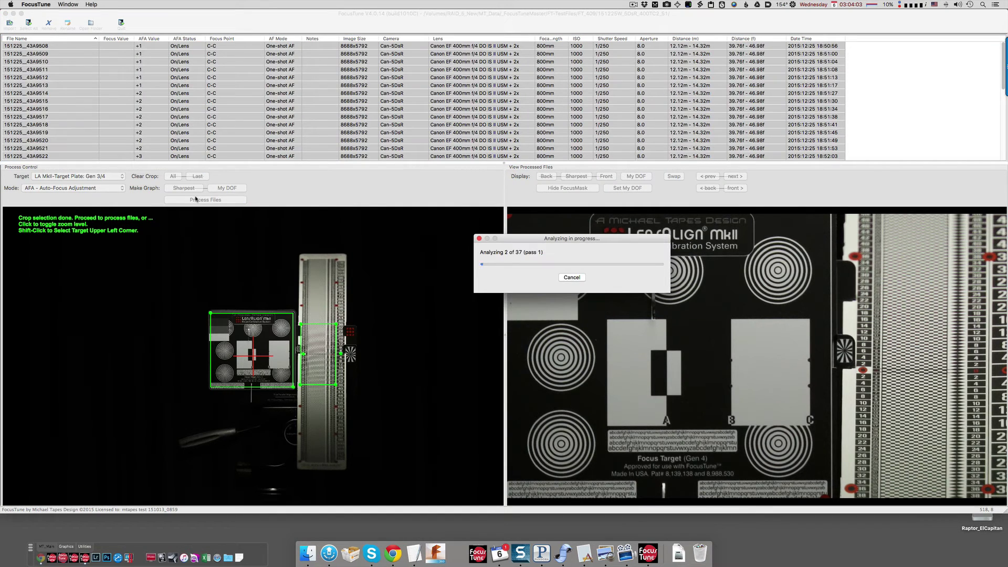